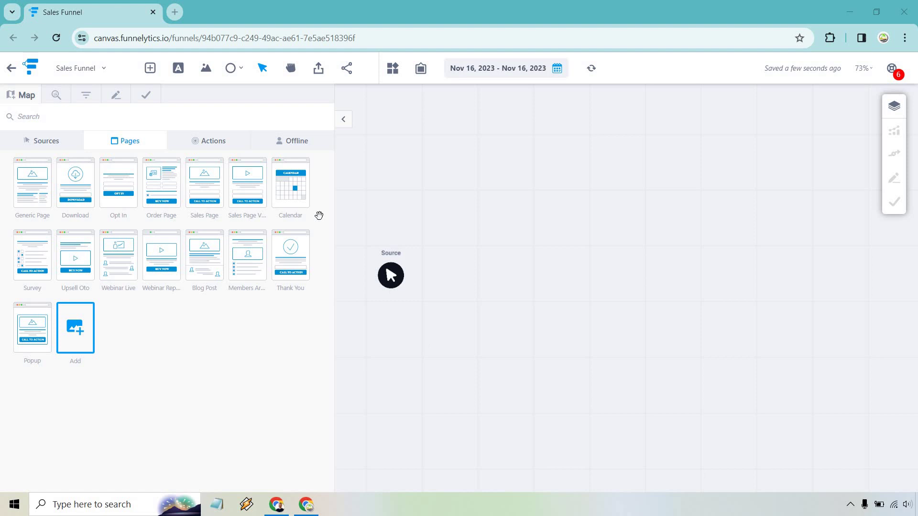
Place an Opt In page beside the Source node and draw an arrow from Source to it.
drag(114, 189, 472, 276)
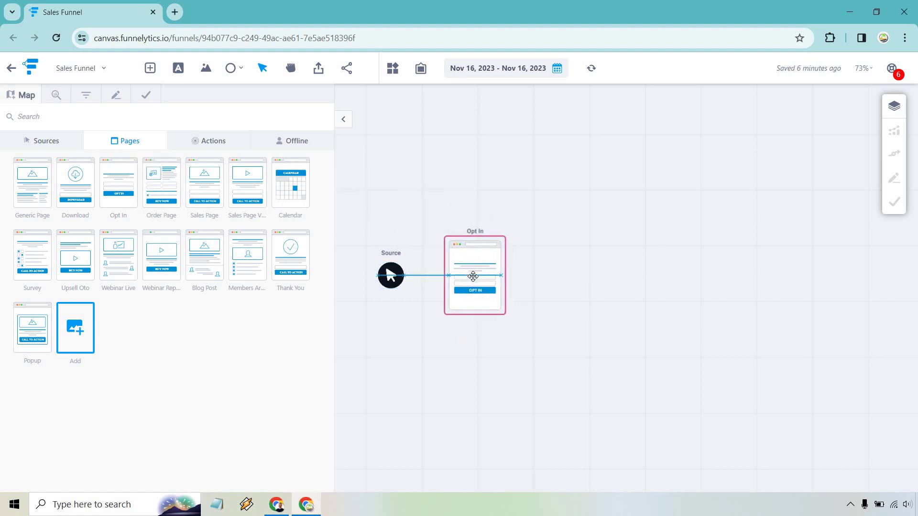
click(411, 276)
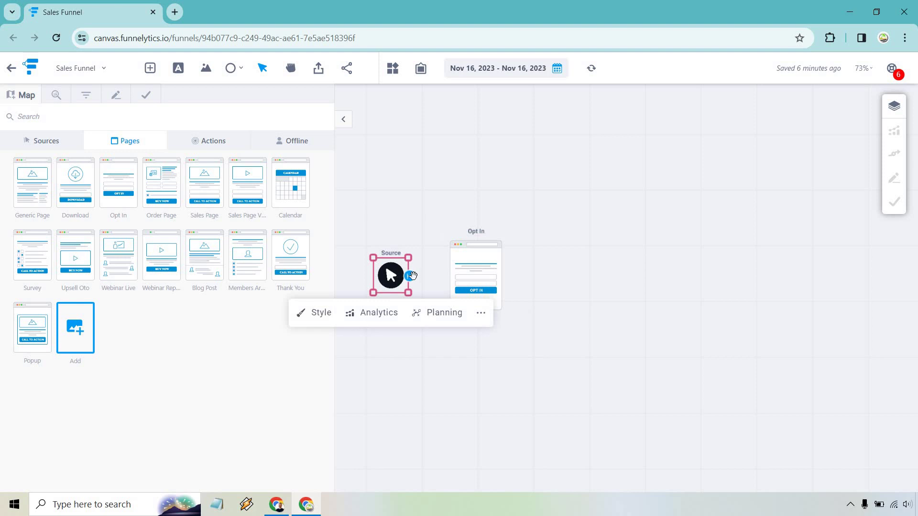
drag(414, 276, 458, 276)
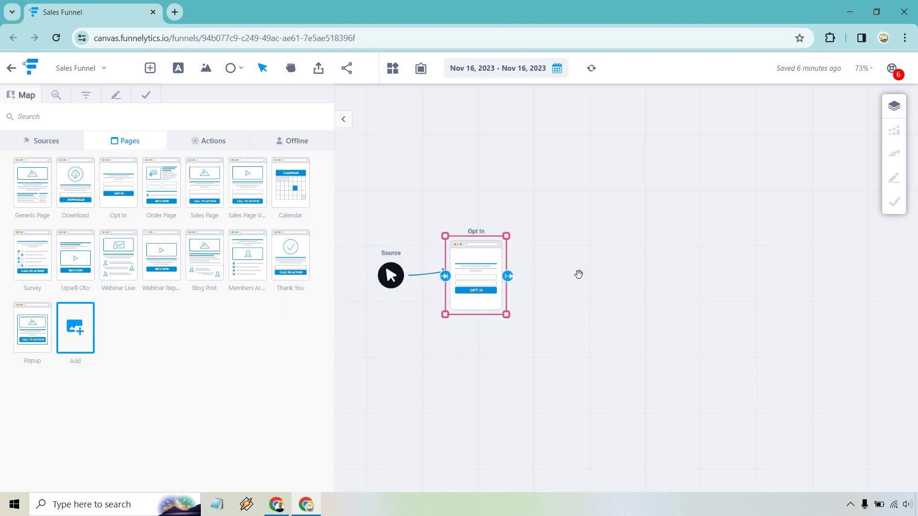
click(586, 275)
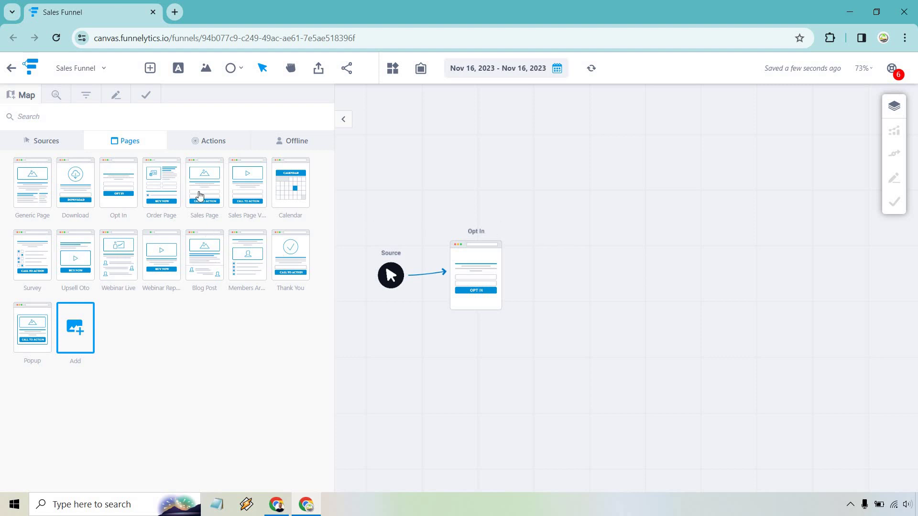
Place a Sales Page right of Opt In and draw an arrow from Opt In to it.
drag(197, 180, 563, 266)
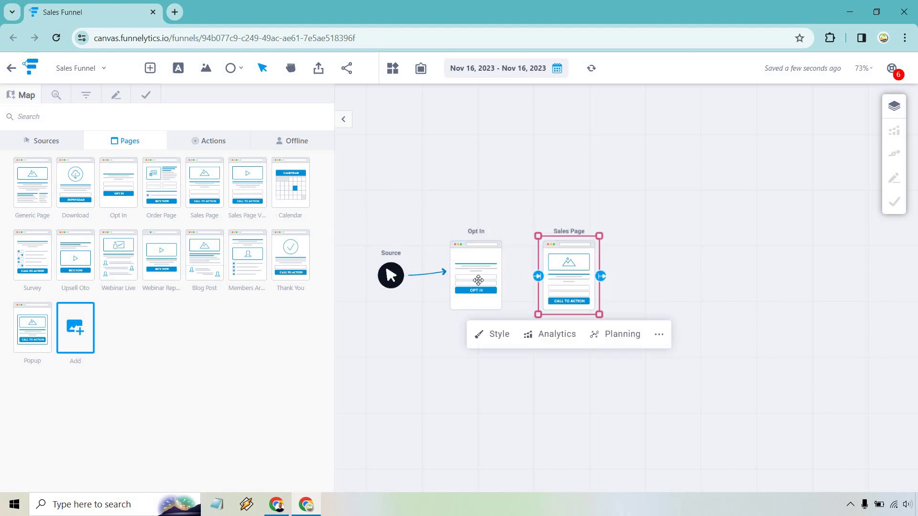
click(480, 280)
drag(507, 277, 539, 277)
click(677, 275)
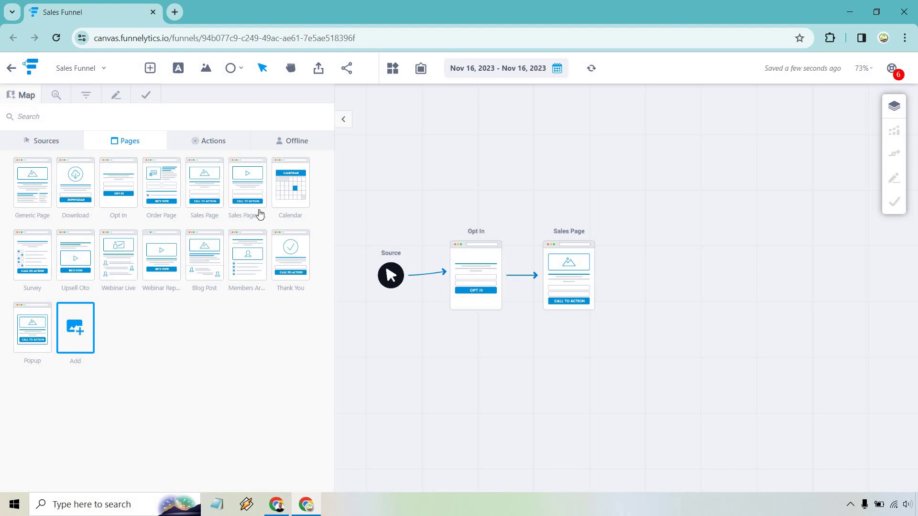
Add a Thank You page above the funnel and shift the Sales Page further right.
drag(287, 260, 535, 191)
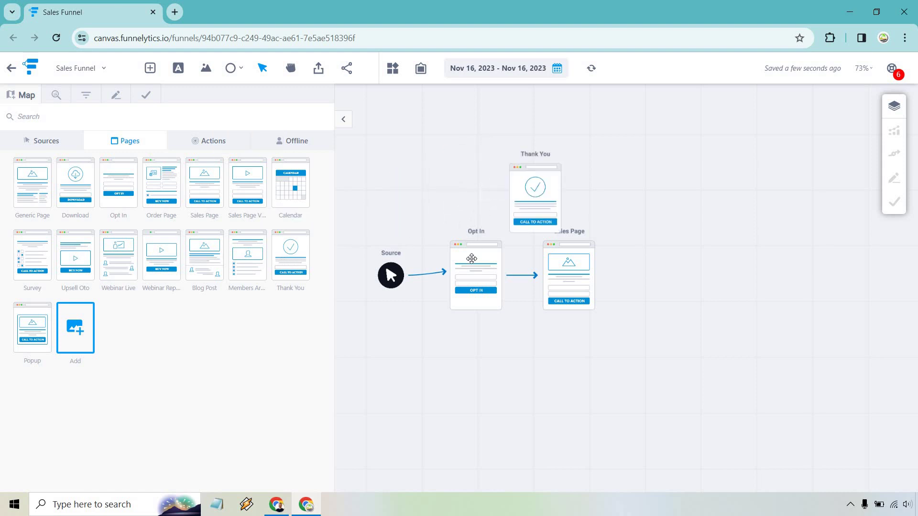
click(531, 279)
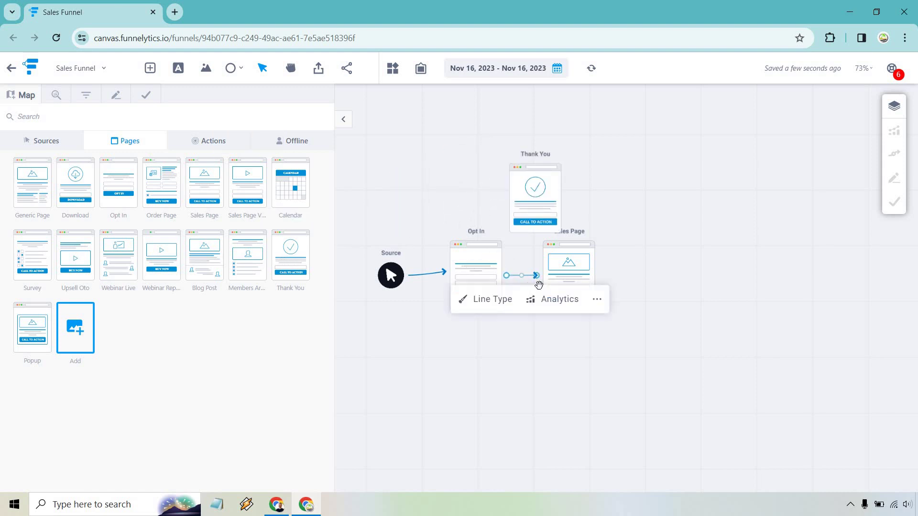
click(597, 299)
drag(579, 287, 632, 287)
Link Opt In to the Thank You page, then delete the Thank You page.
click(500, 264)
mouse_move(507, 276)
mouse_down()
mouse_move(545, 174)
mouse_move(624, 262)
mouse_up()
click(624, 262)
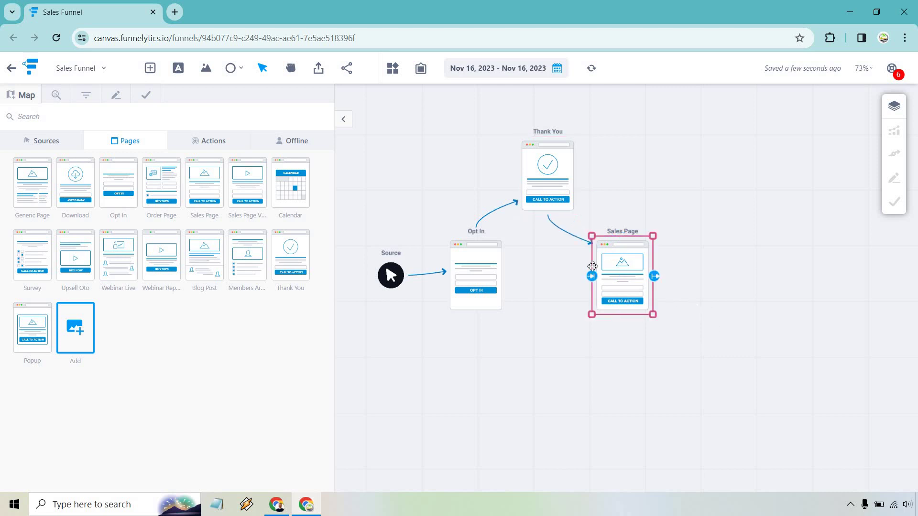
click(754, 306)
click(554, 168)
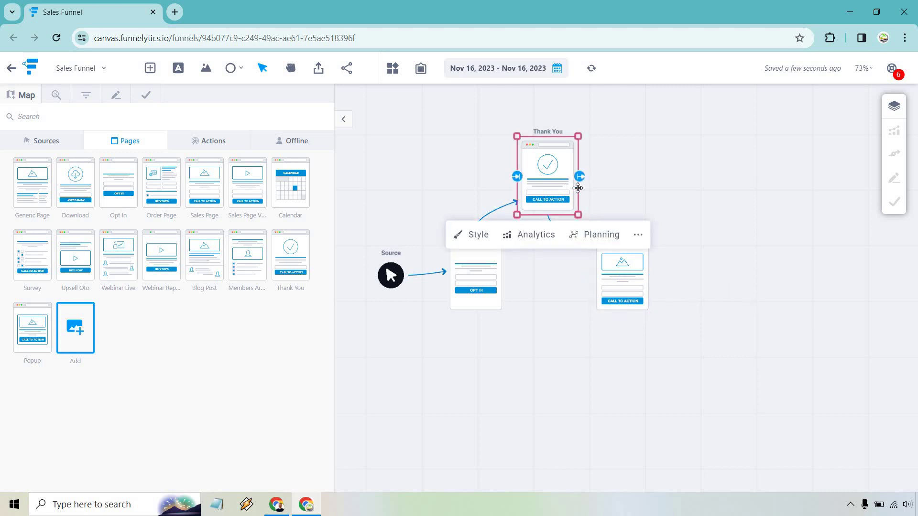
click(639, 237)
click(659, 302)
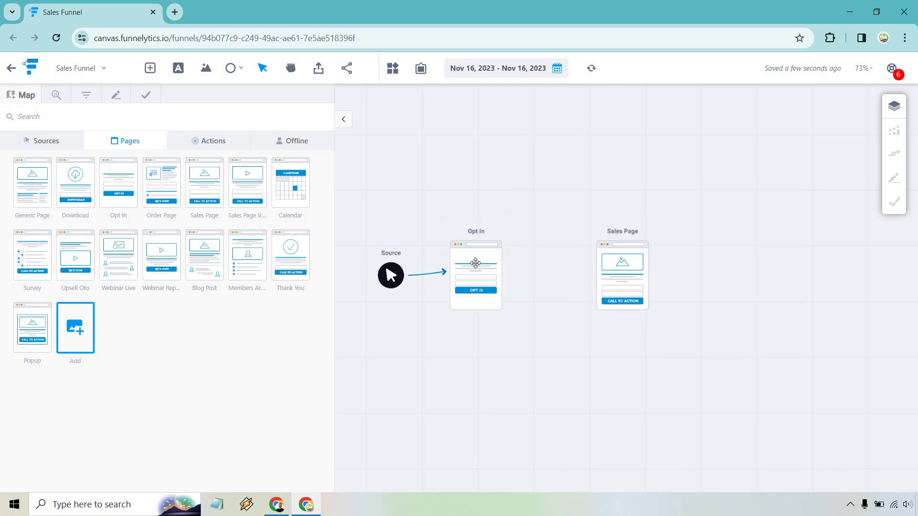
click(475, 263)
Relink Opt In to the Sales Page and place an Order Page to its right.
drag(507, 277, 573, 276)
click(712, 328)
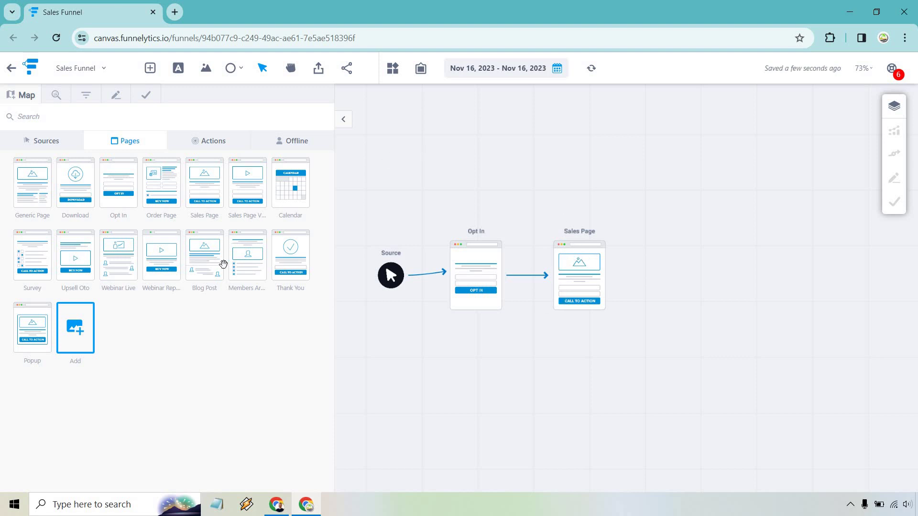
drag(164, 184, 668, 273)
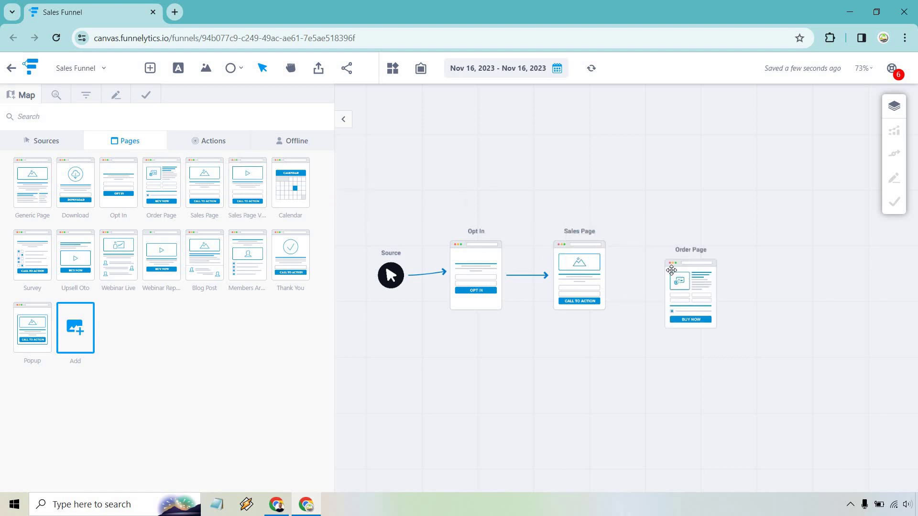
Draw an arrow from the Sales Page to the new Order Page.
click(607, 274)
drag(609, 275, 655, 290)
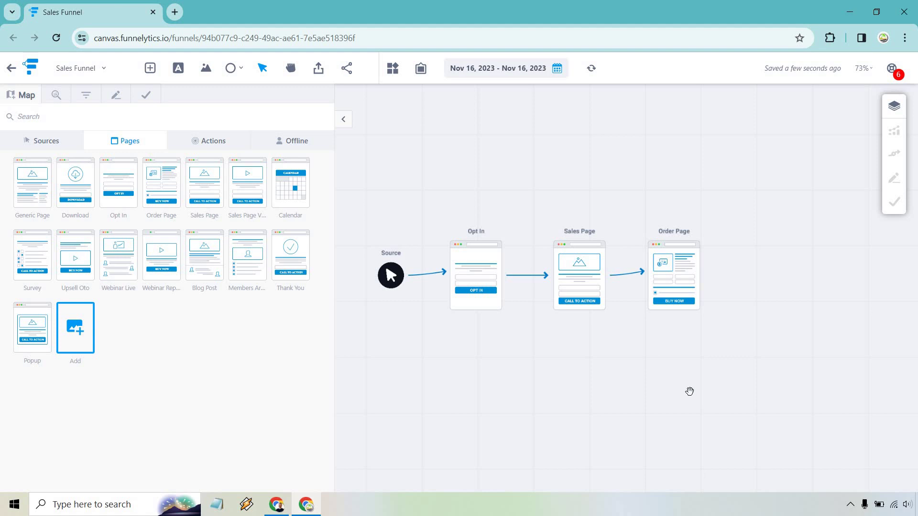
scroll(689, 391, down, 1)
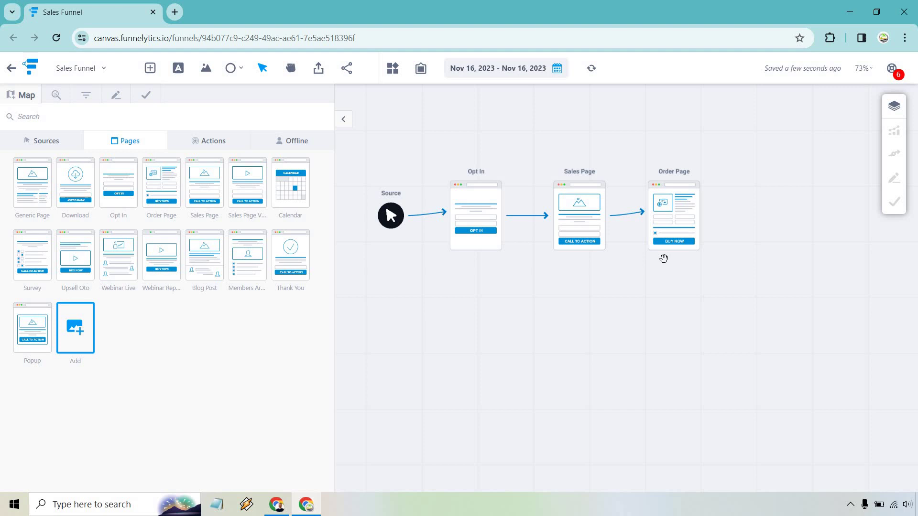
Place an Upsell Oto page right of Order Page and connect Order Page to it.
drag(79, 260, 770, 200)
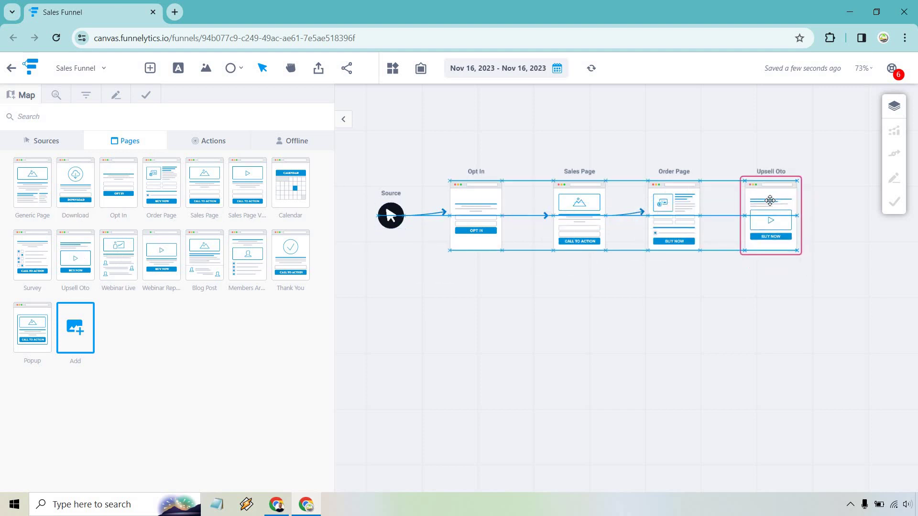
click(672, 219)
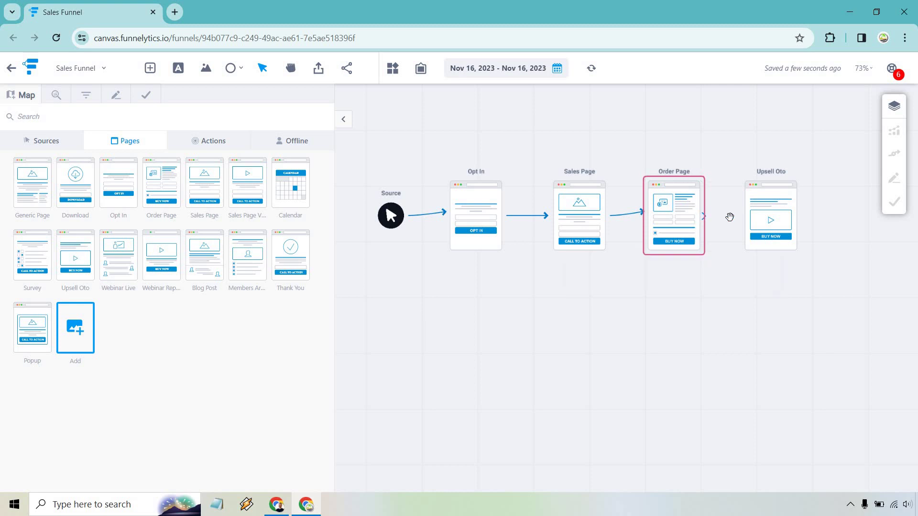
drag(703, 216, 767, 218)
click(779, 347)
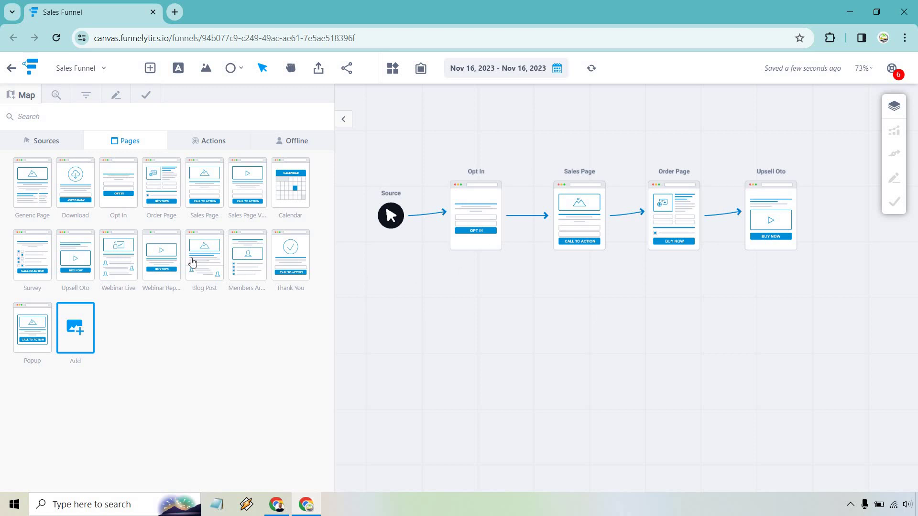
drag(76, 186, 856, 211)
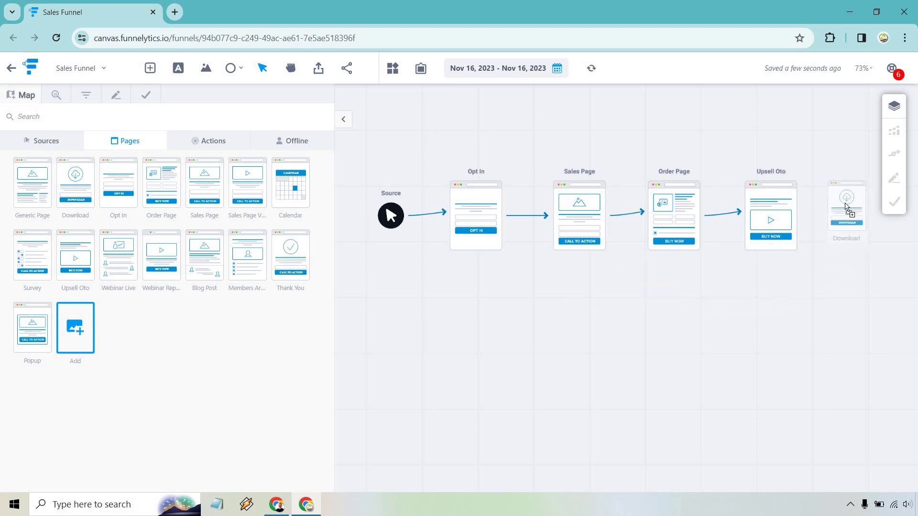
mouse_move(846, 207)
mouse_down()
mouse_move(846, 227)
mouse_move(842, 205)
mouse_up()
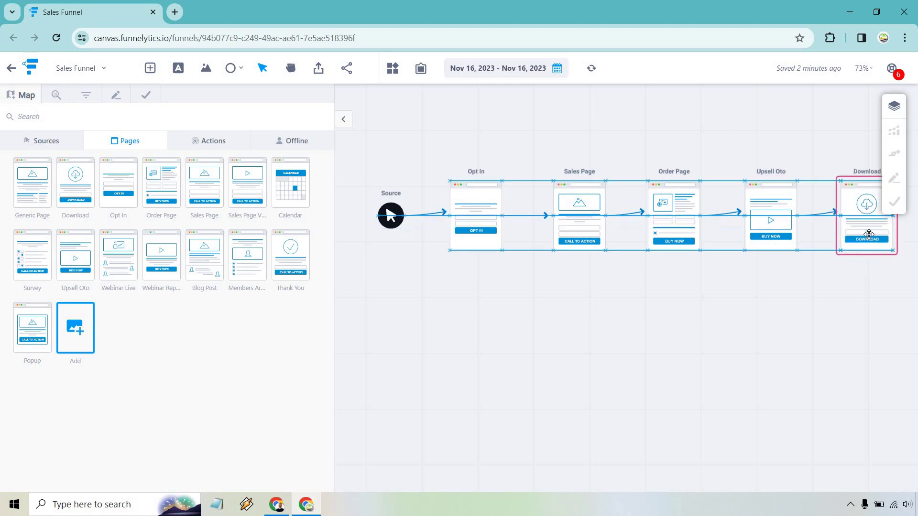
click(819, 349)
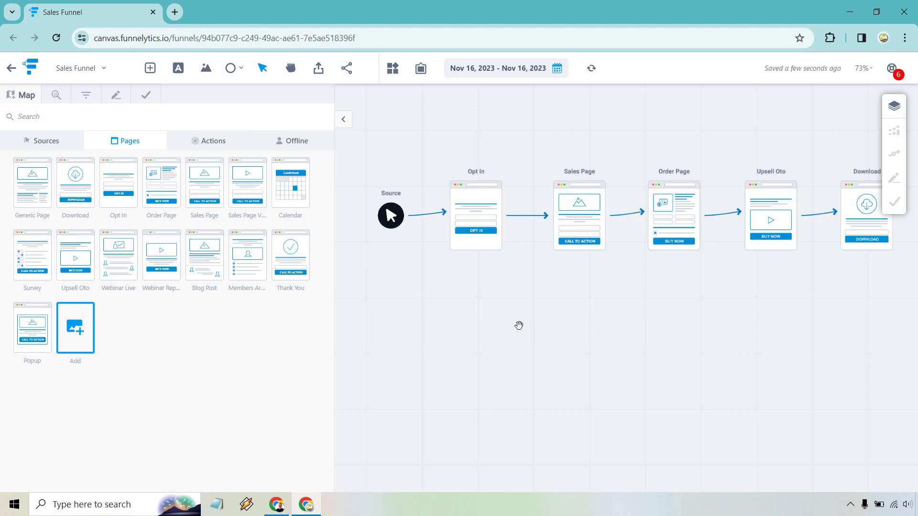
From the traffic sources, place an Email below Opt In, linked from Opt In and up to Sales Page.
click(199, 150)
click(43, 140)
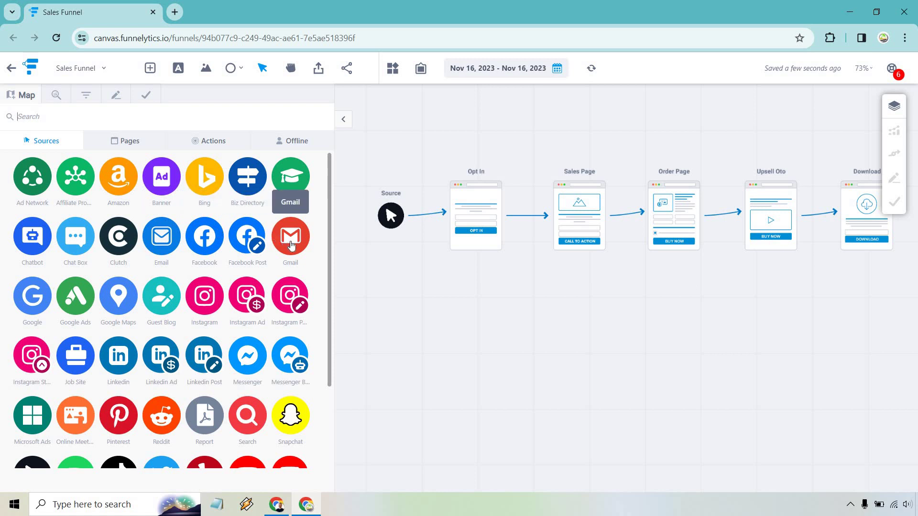
drag(162, 236, 473, 359)
click(475, 223)
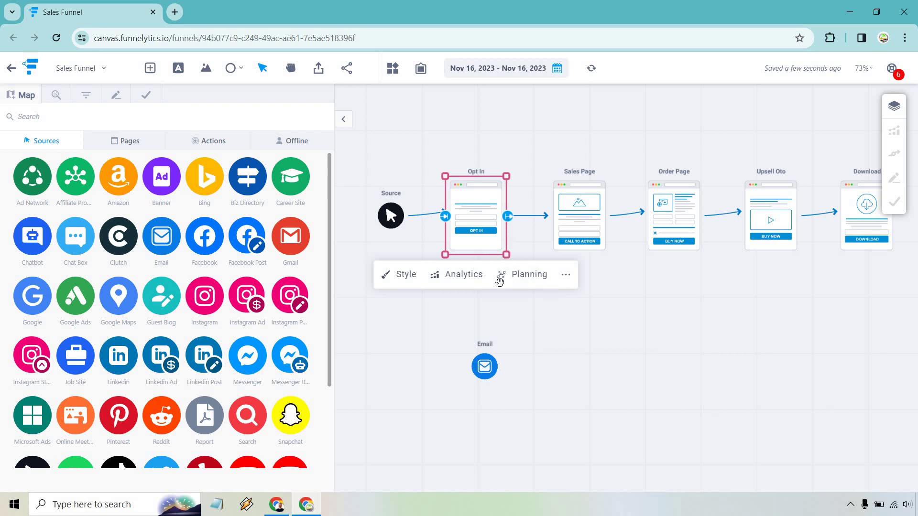
drag(484, 368, 476, 358)
click(569, 344)
scroll(158, 259, down, 2)
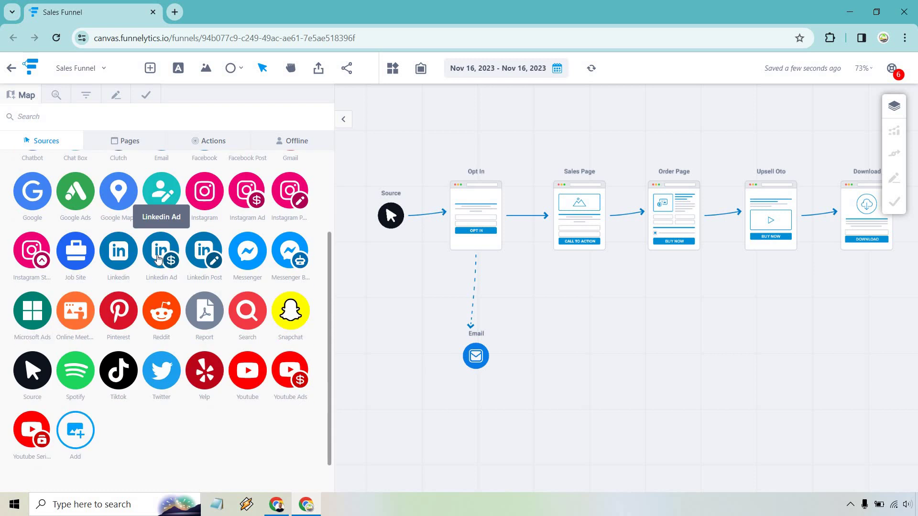
scroll(158, 248, up, 4)
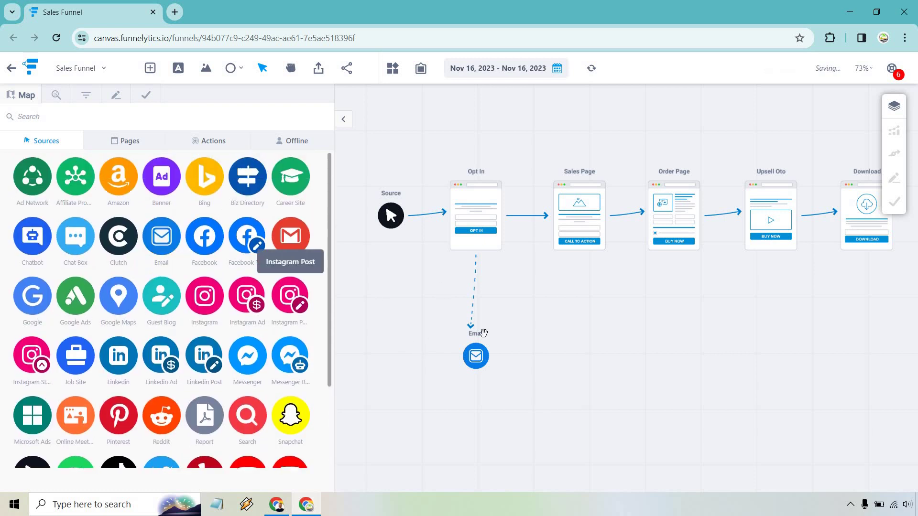
click(488, 354)
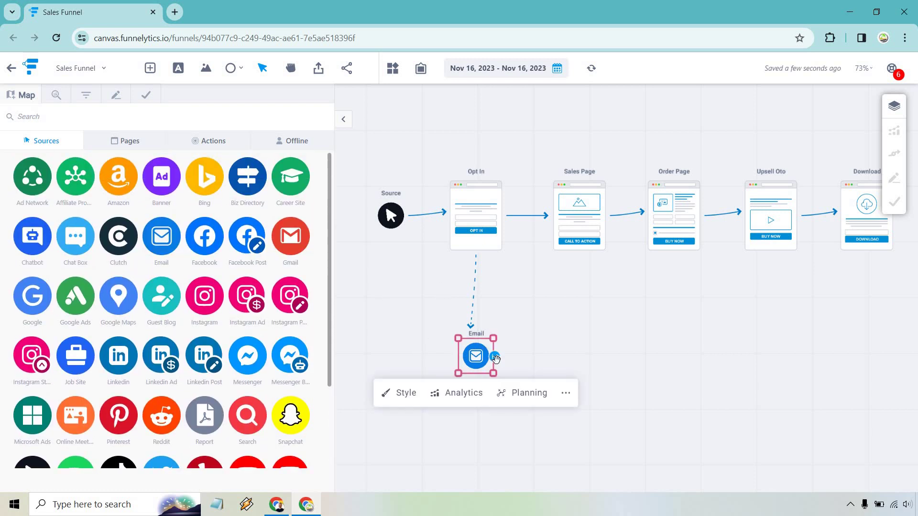
drag(496, 359, 564, 254)
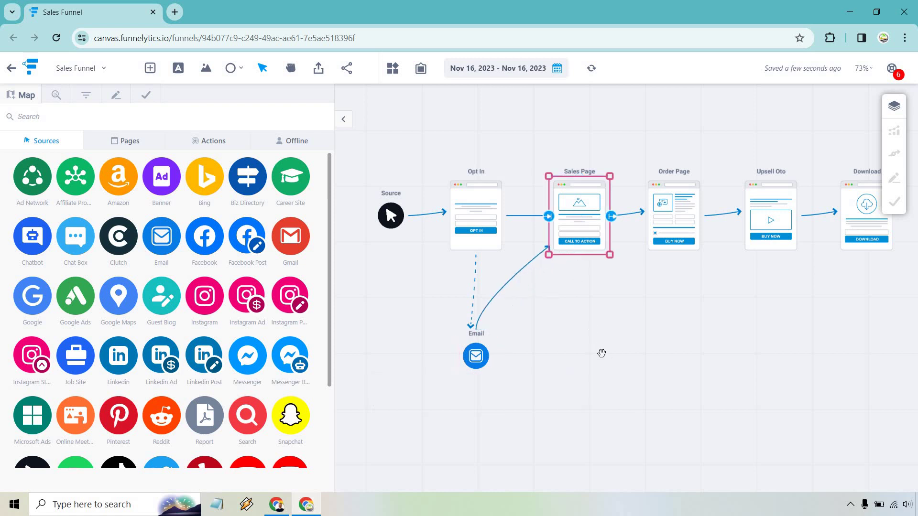
Add a second Email to the right, chained from the first and linked to Sales Page.
drag(162, 235, 584, 359)
click(492, 354)
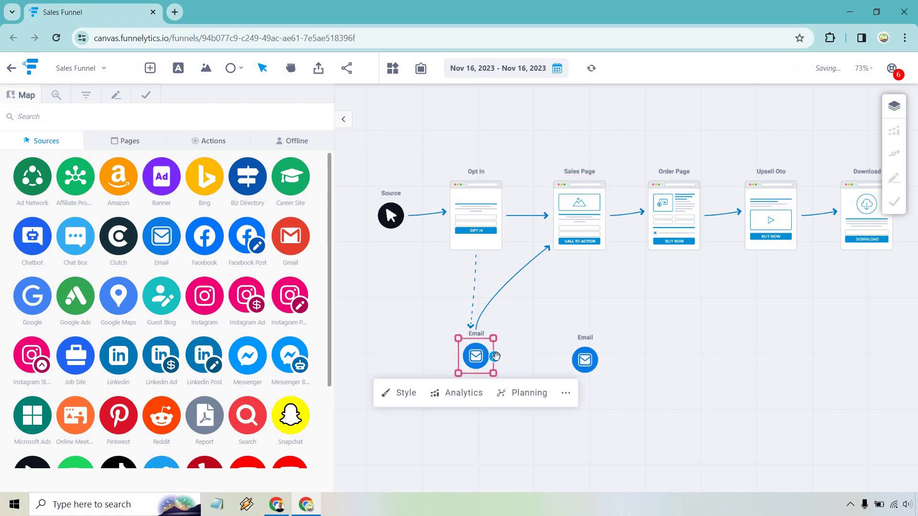
drag(496, 356, 578, 352)
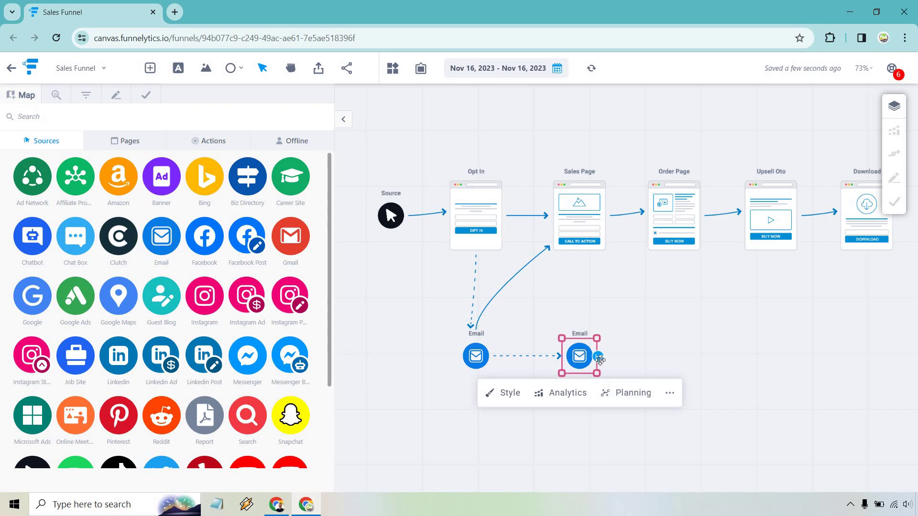
drag(597, 356, 587, 236)
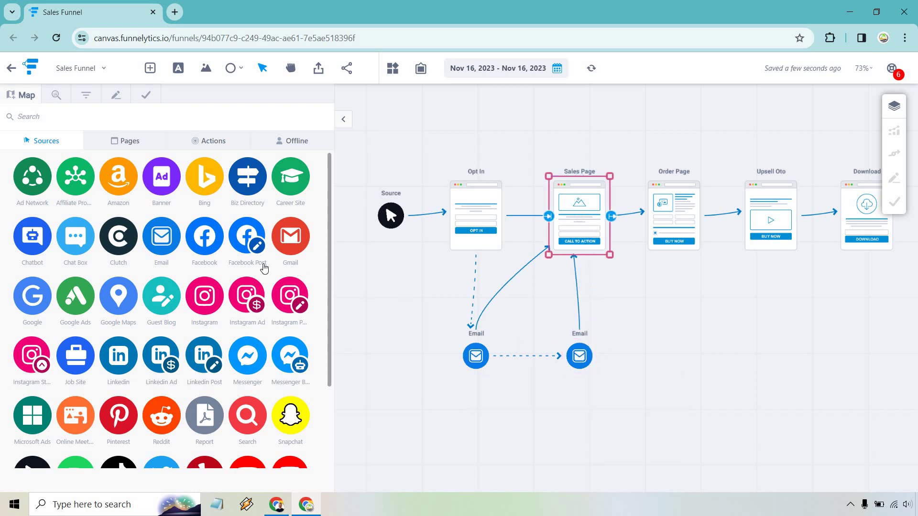
Add a third Email, chained from the second and linked up to Sales Page.
drag(163, 241, 682, 363)
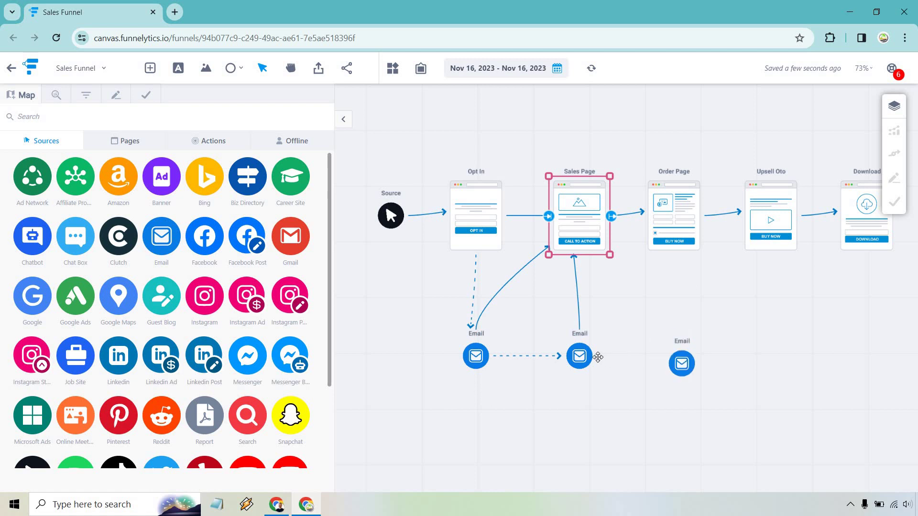
click(583, 354)
drag(599, 356, 676, 358)
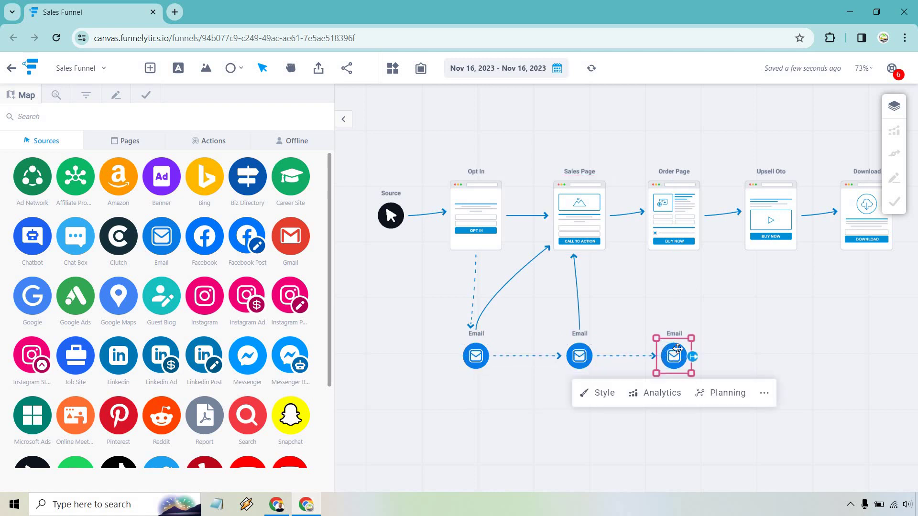
mouse_move(667, 319)
mouse_down()
mouse_move(600, 249)
mouse_move(622, 273)
mouse_up()
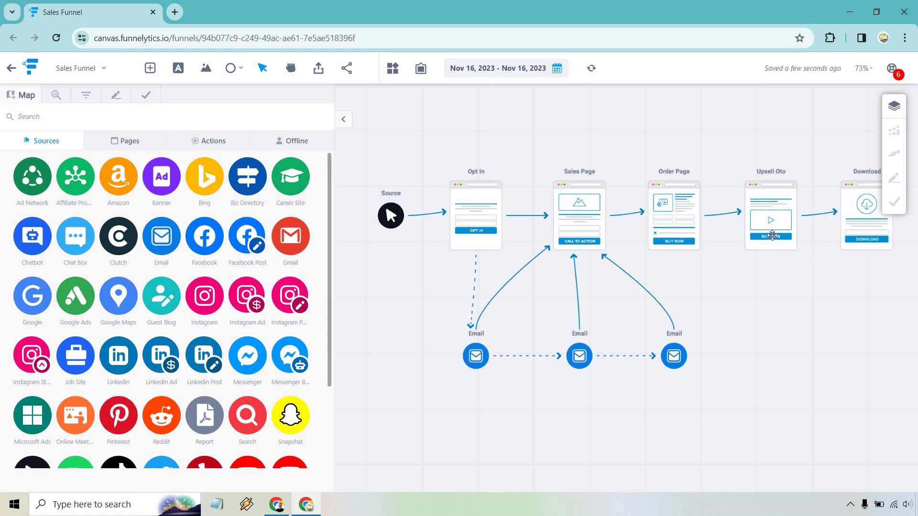
Add a fourth Email node and align it in the Email row under Upsell Oto.
drag(162, 241, 479, 433)
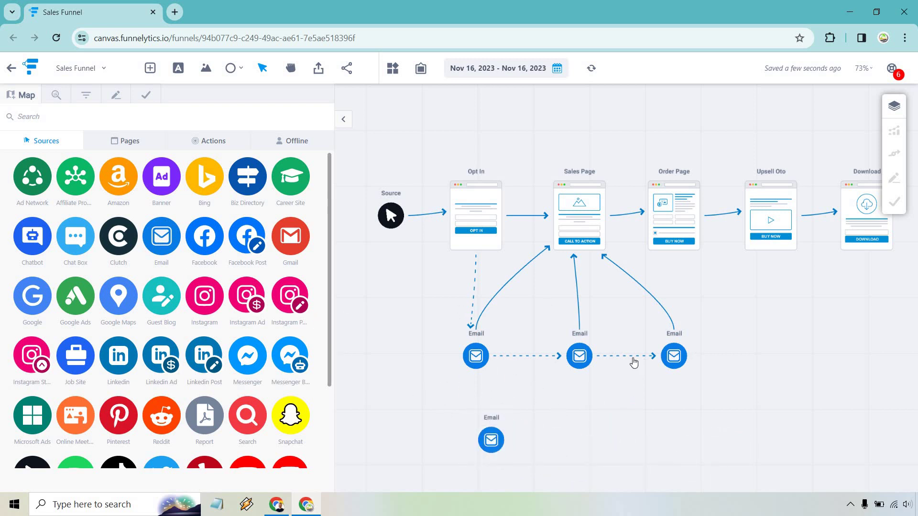
drag(492, 440, 778, 316)
click(770, 225)
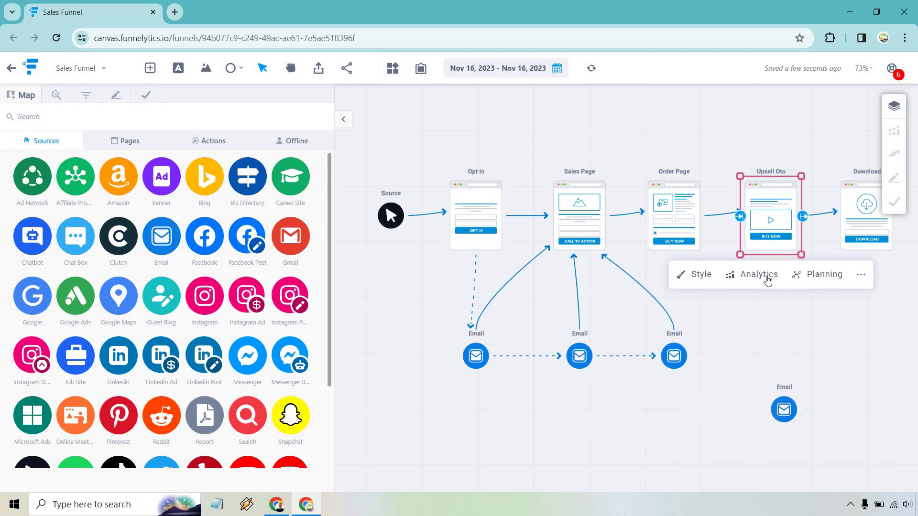
drag(788, 385, 782, 353)
click(785, 430)
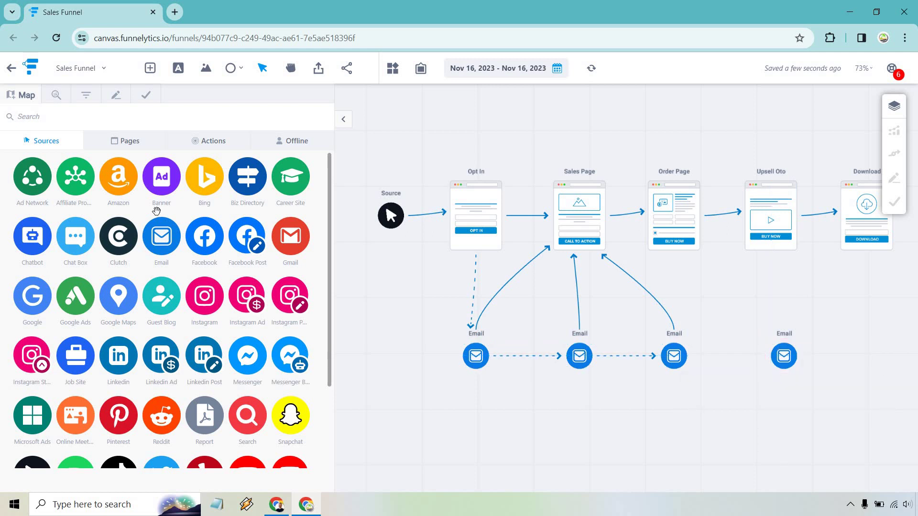
Add a fifth Email under Download and link the fourth Email up to Download.
drag(162, 241, 860, 363)
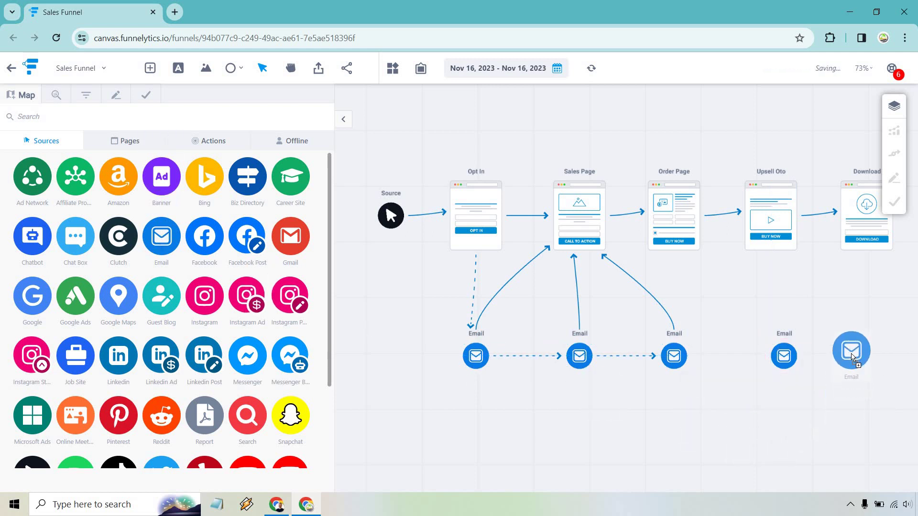
click(786, 356)
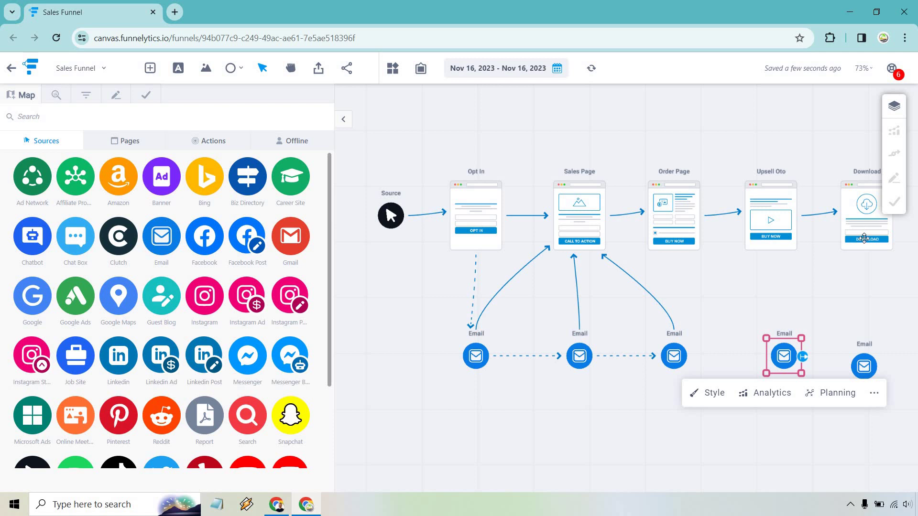
click(800, 366)
drag(799, 352, 851, 236)
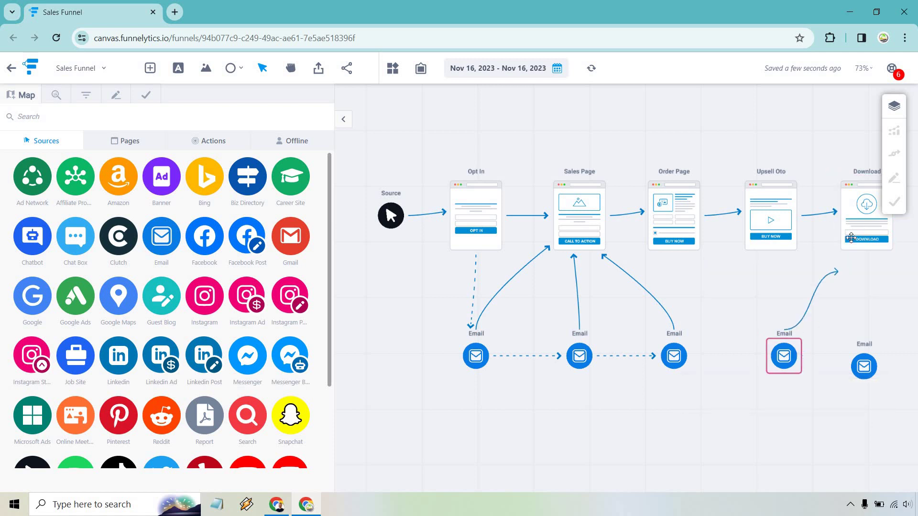
drag(858, 353, 862, 342)
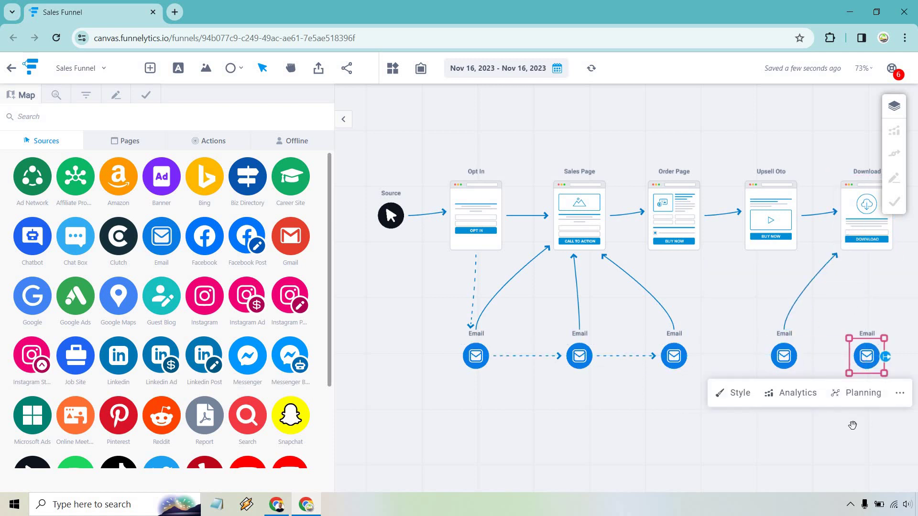
click(851, 440)
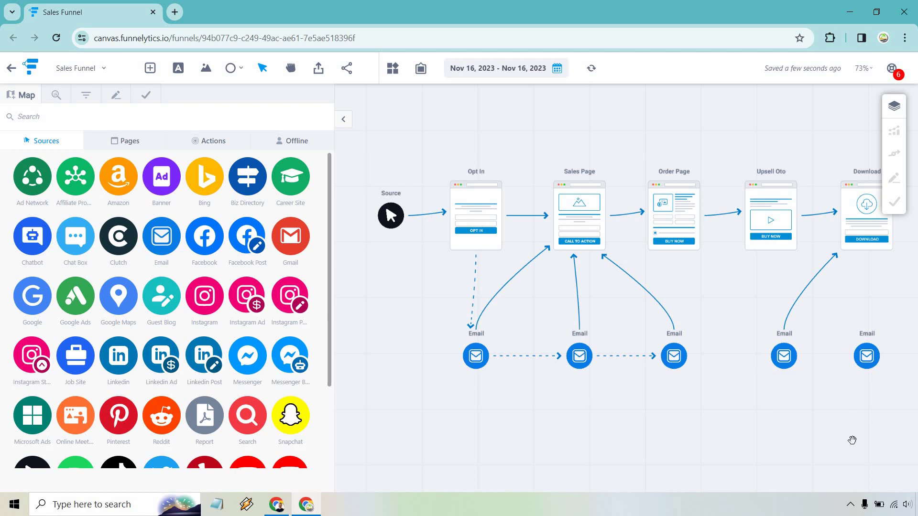